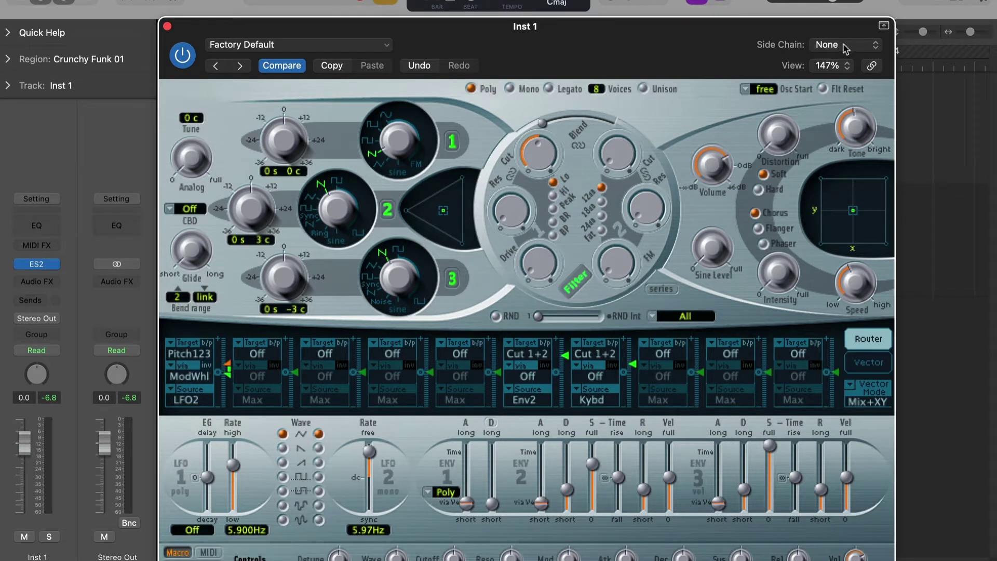
Step: Hide and restore the ES2 preset area, then move the synth window aside to reveal the tracks
{"action": "left_click", "coordinate": [884, 27]}
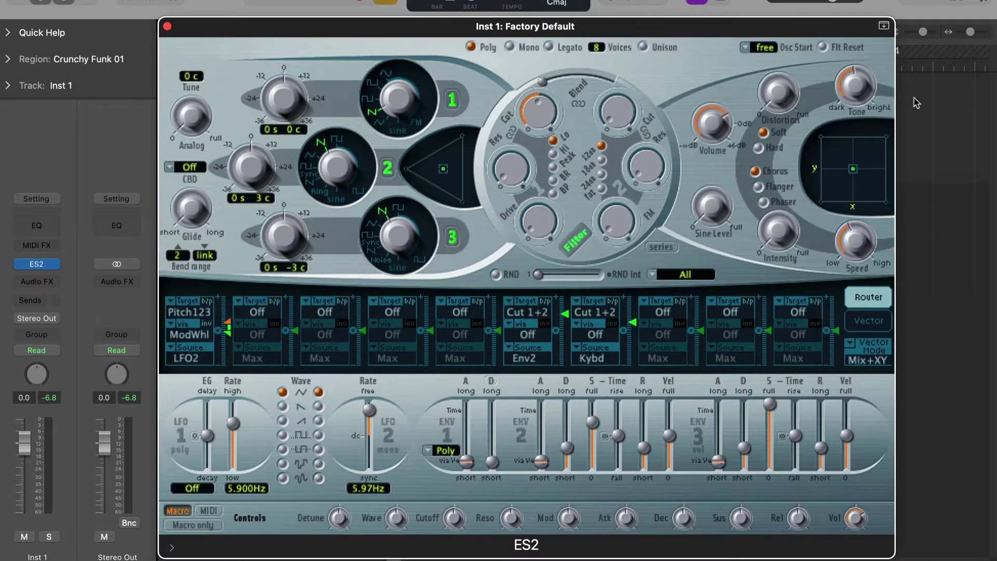
{"action": "left_click", "coordinate": [883, 26]}
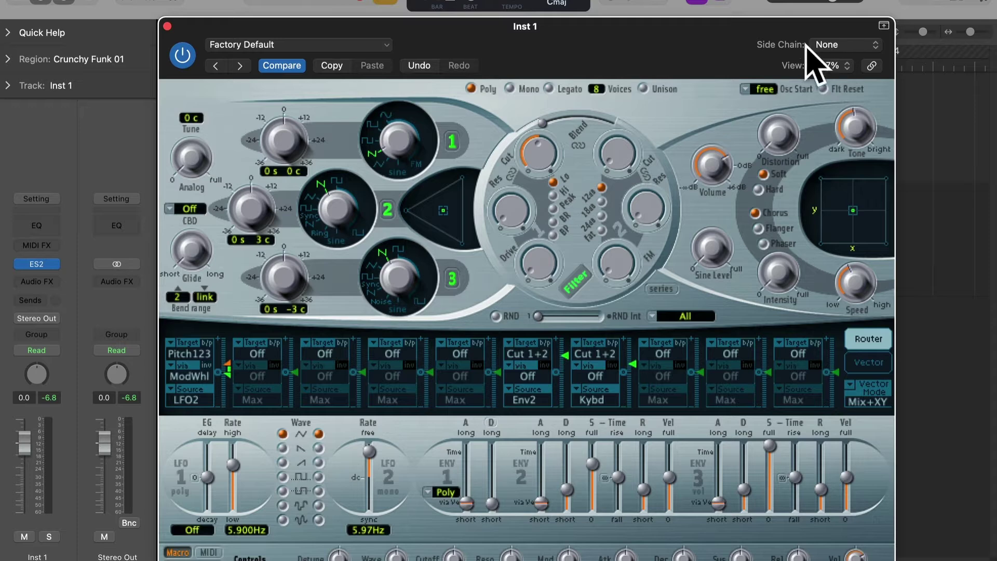
{"action": "left_click_drag", "start_coordinate": [423, 40], "coordinate": [956, 36]}
{"action": "left_click_drag", "start_coordinate": [771, 31], "coordinate": [820, 37]}
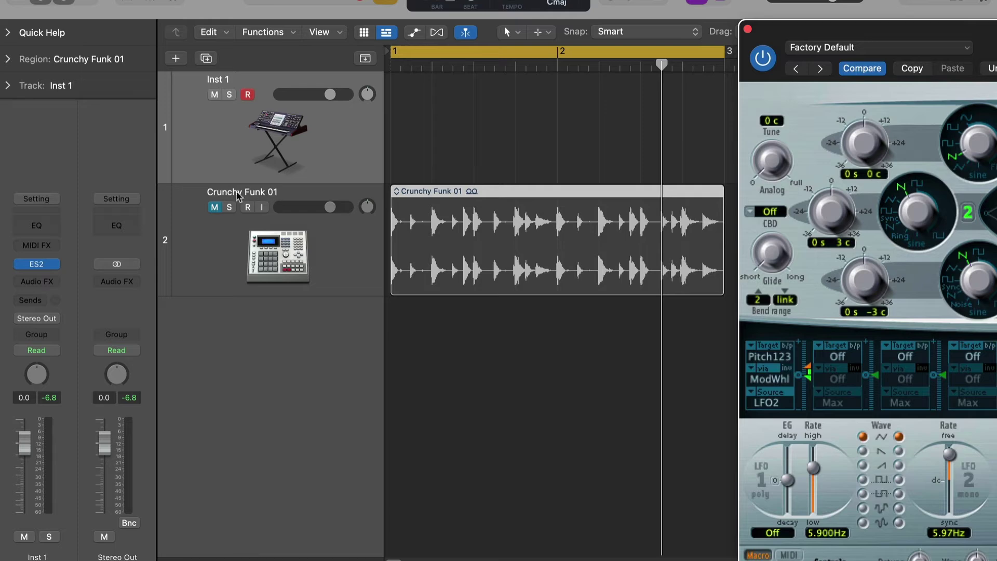
Step: Unmute Crunchy Funk 01, play it from bar 1, then mute it again
{"action": "left_click", "coordinate": [205, 200]}
{"action": "left_click", "coordinate": [214, 207]}
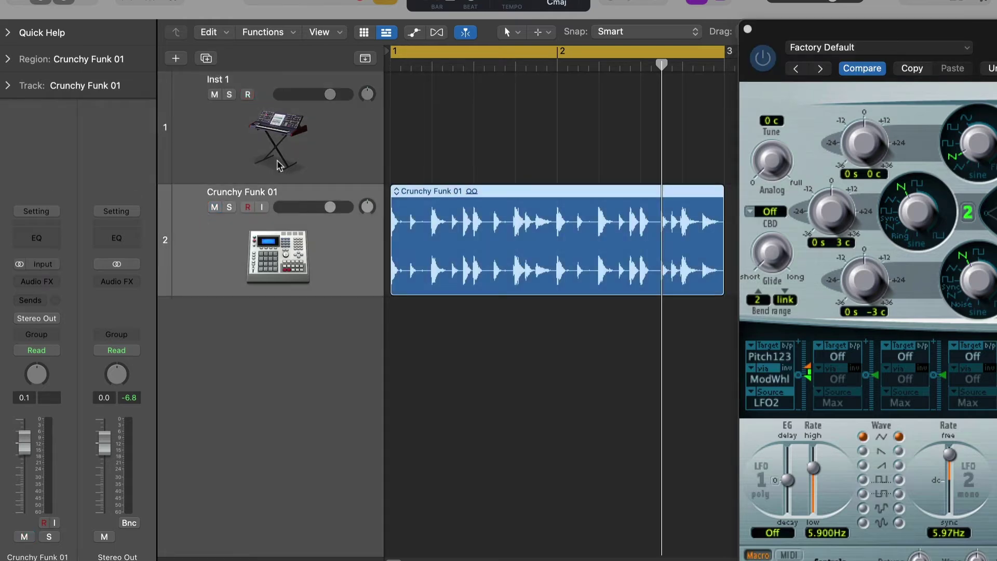
{"action": "left_click", "coordinate": [392, 63]}
{"action": "key", "text": "space"}
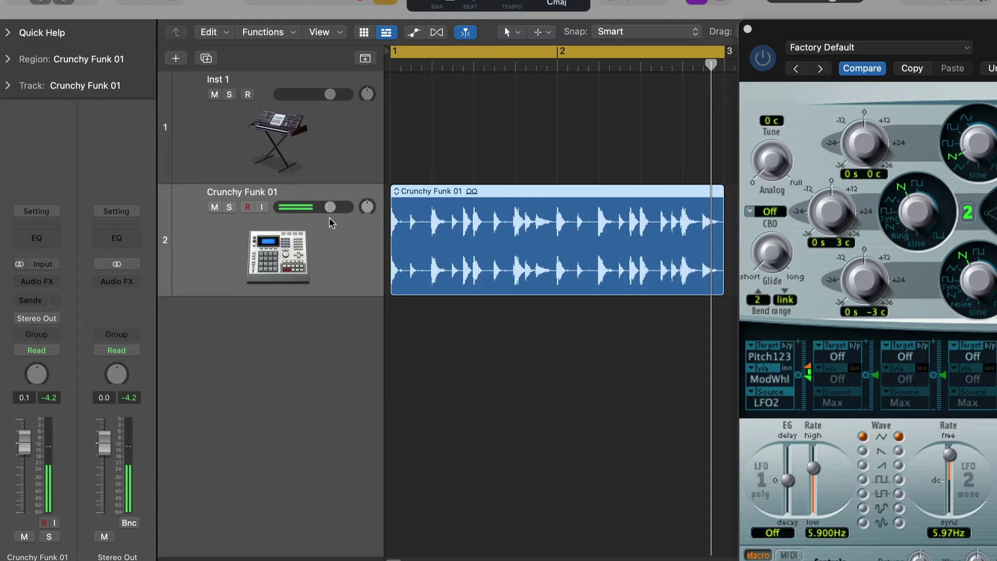
{"action": "left_click", "coordinate": [214, 208]}
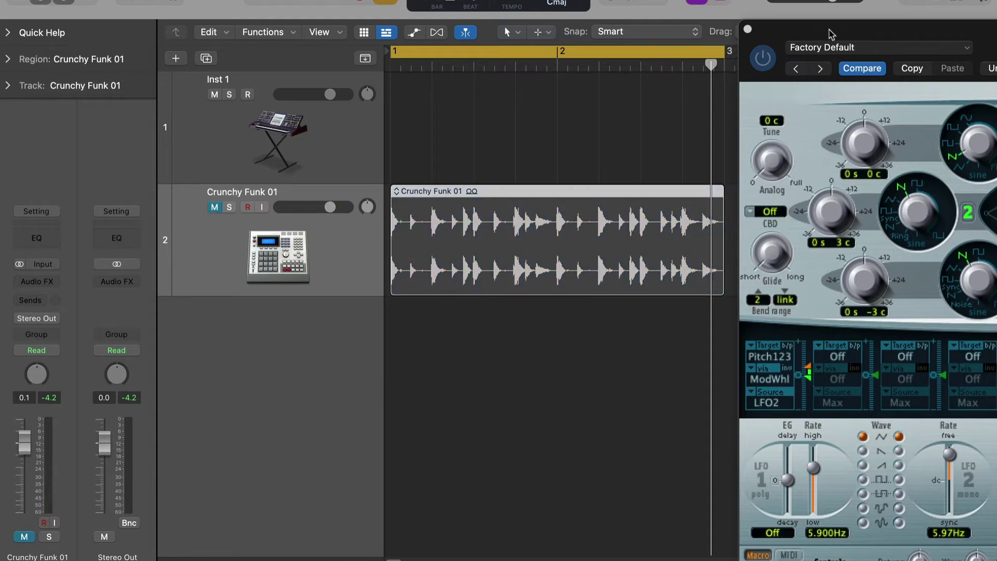
{"action": "left_click_drag", "start_coordinate": [804, 30], "coordinate": [249, 33]}
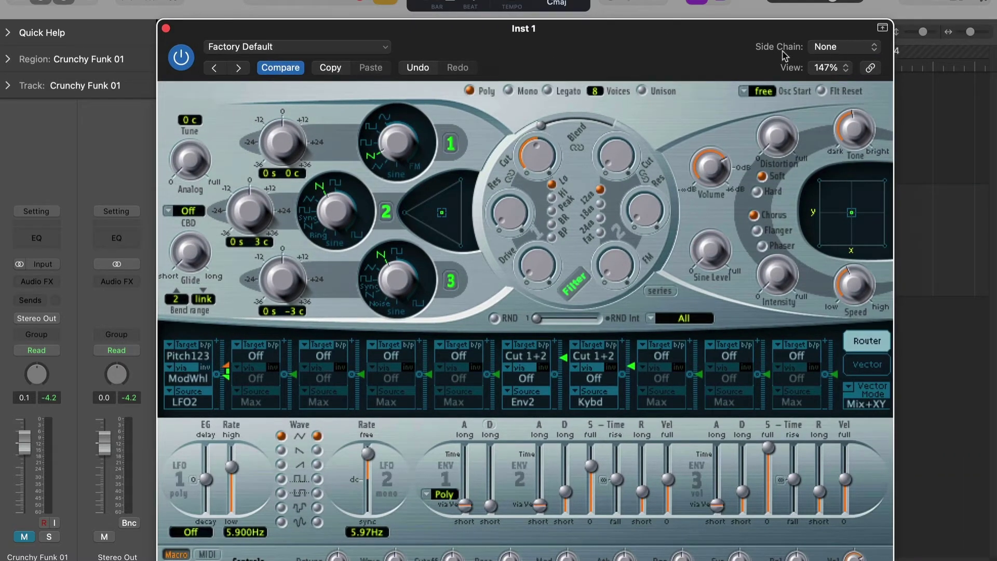
Step: Set the ES2 side-chain input to Audio > Crunchy Funk 01 (Audio 1)
{"action": "left_click", "coordinate": [836, 48]}
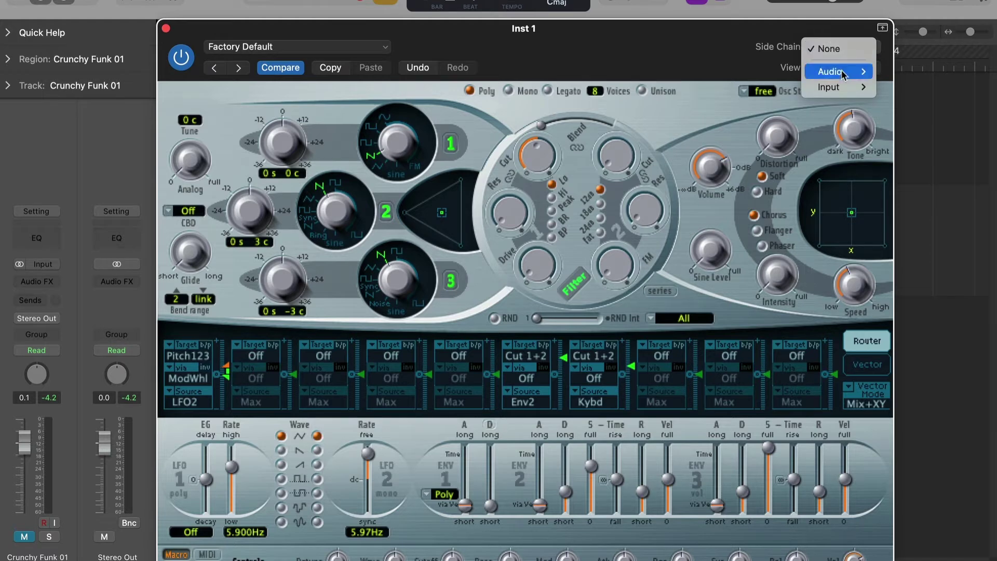
{"action": "mouse_move", "coordinate": [842, 74]}
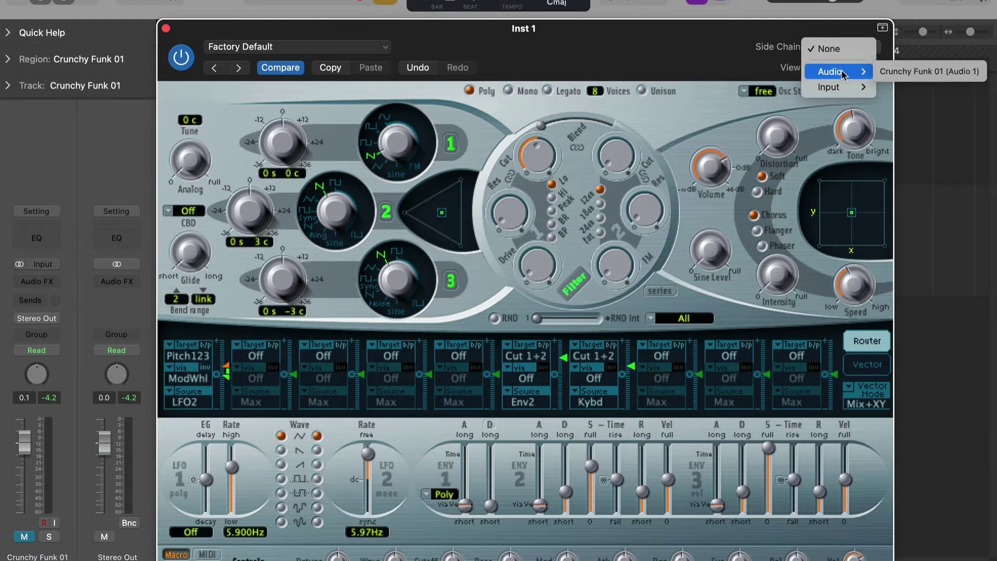
{"action": "left_click", "coordinate": [963, 73]}
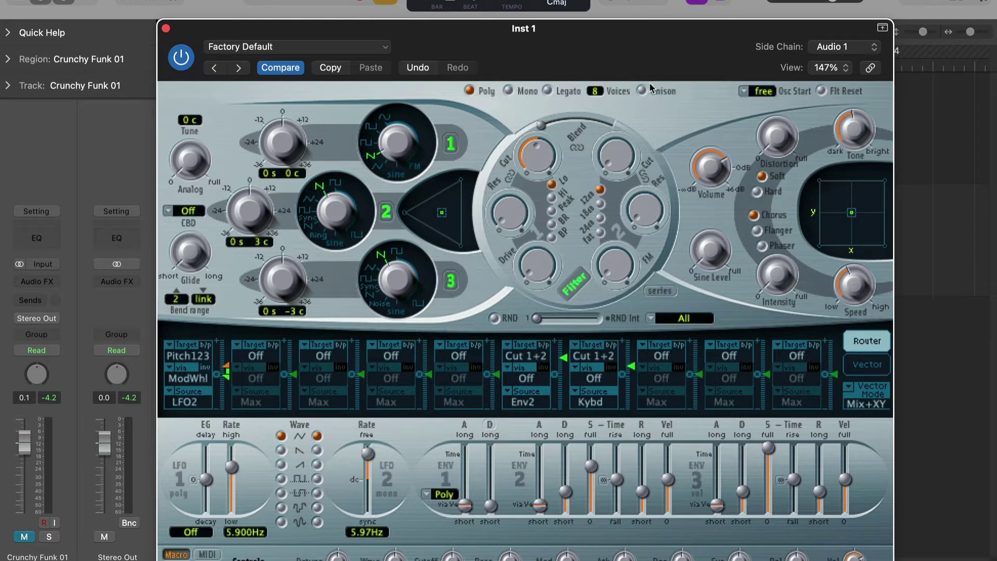
Step: Set router slot 2 to target Cut 1+2 with SideCh as its source
{"action": "left_click", "coordinate": [254, 362]}
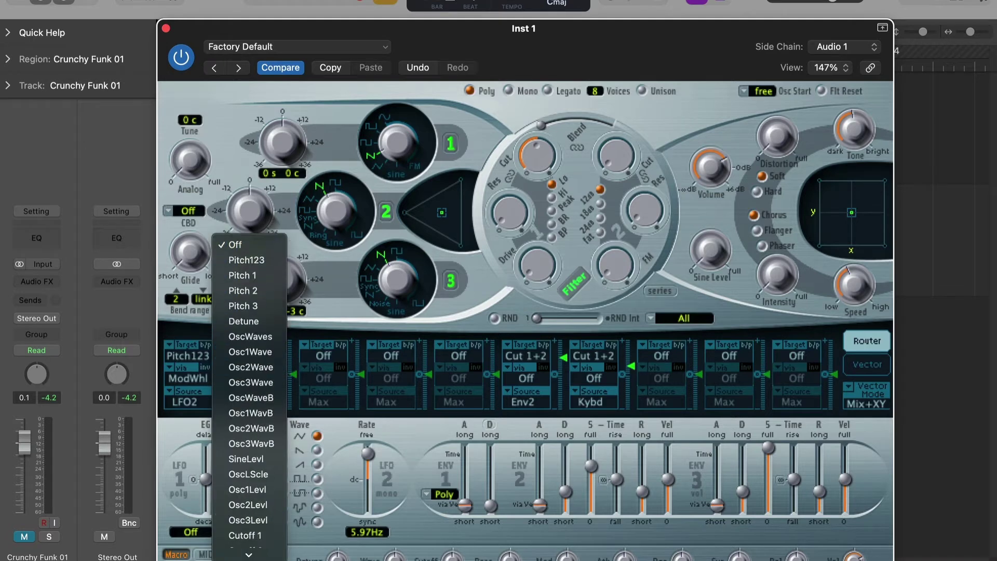
{"action": "scroll", "coordinate": [249, 457], "scroll_direction": "down", "scroll_amount": 2}
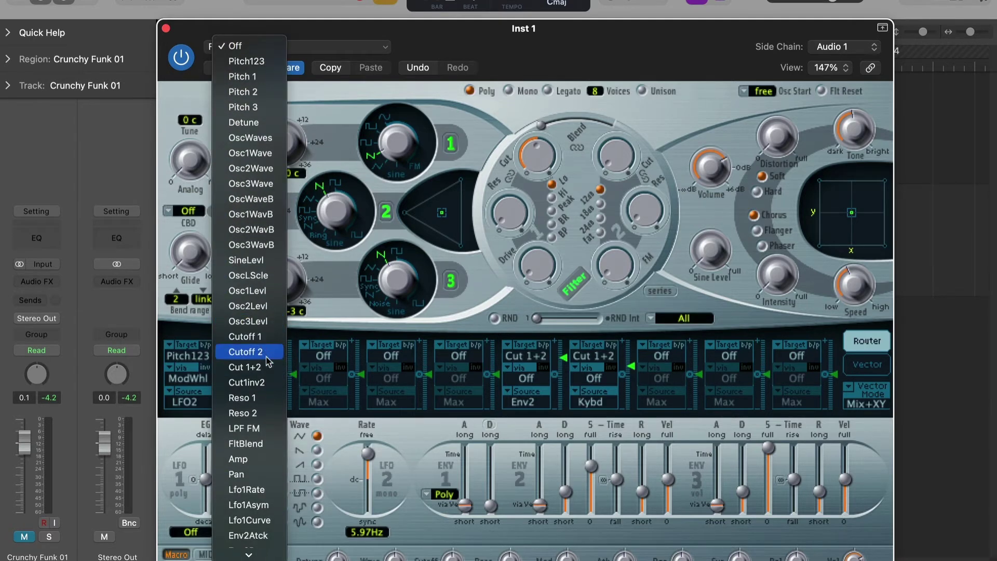
{"action": "left_click", "coordinate": [268, 372]}
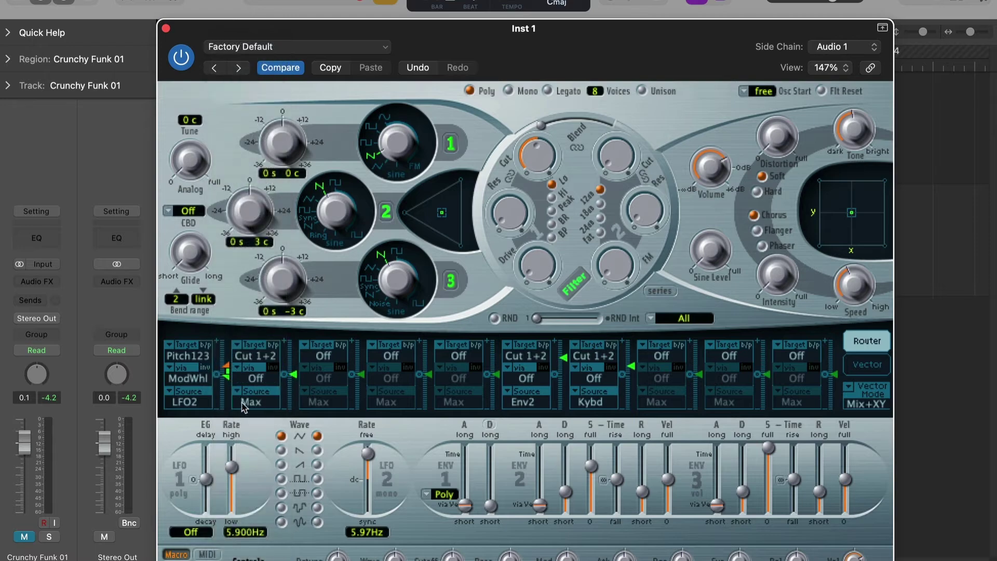
{"action": "left_click", "coordinate": [247, 404]}
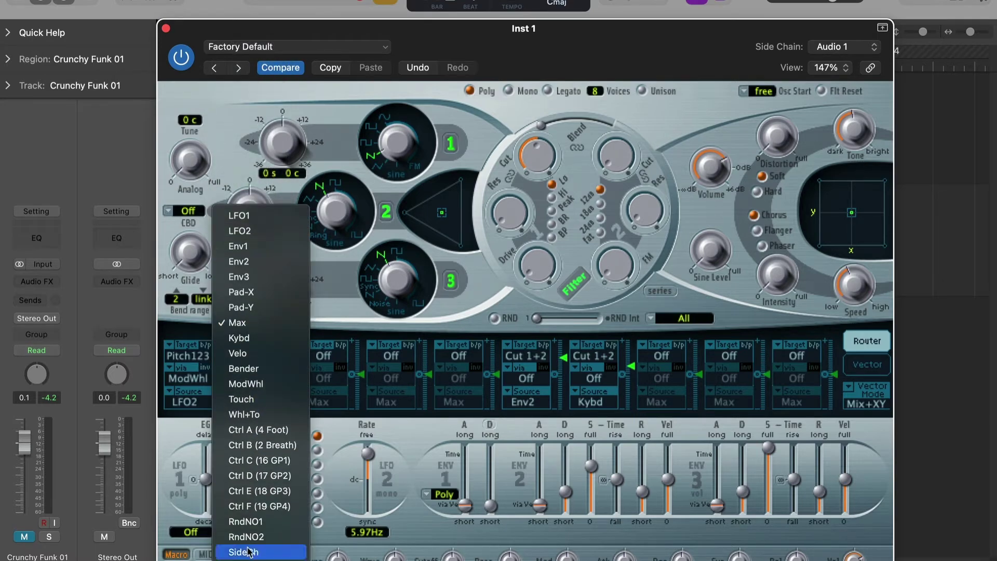
{"action": "left_click", "coordinate": [248, 551]}
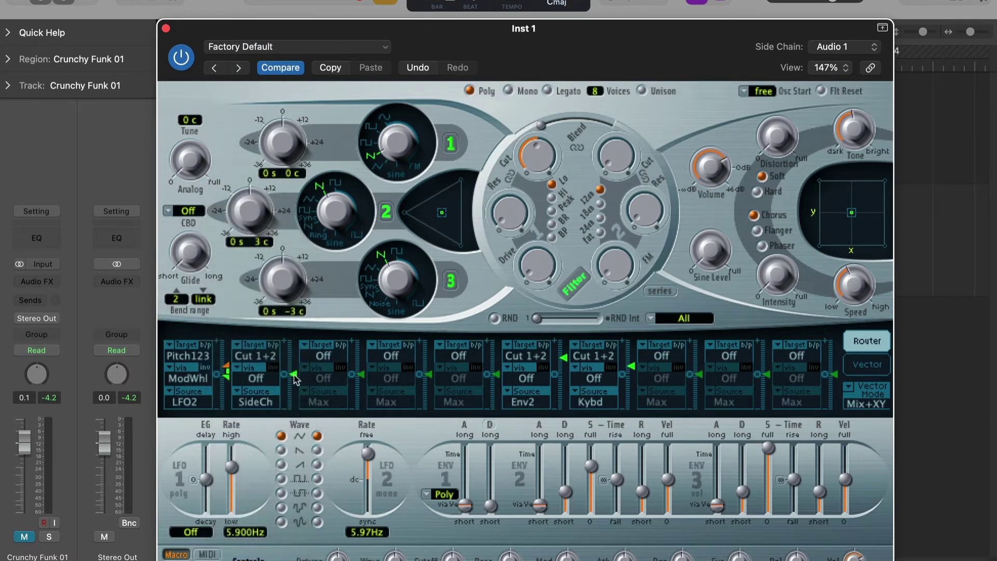
Step: Max out slot 2's intensity, blend fully to Filter 2, and give Filter 2 a 24dB slope
{"action": "left_click_drag", "start_coordinate": [293, 376], "coordinate": [299, 302]}
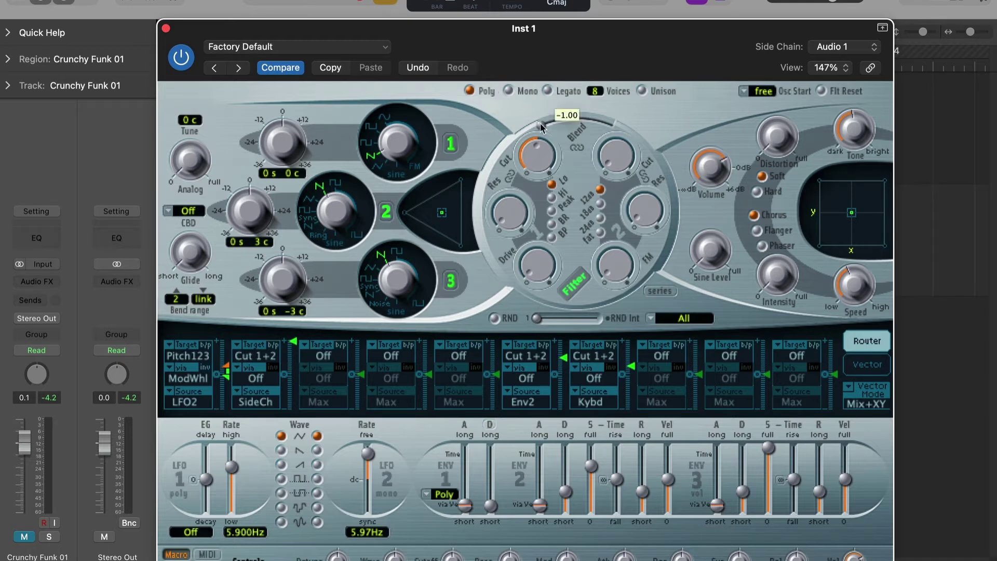
{"action": "left_click_drag", "start_coordinate": [541, 127], "coordinate": [636, 115]}
{"action": "left_click", "coordinate": [600, 218]}
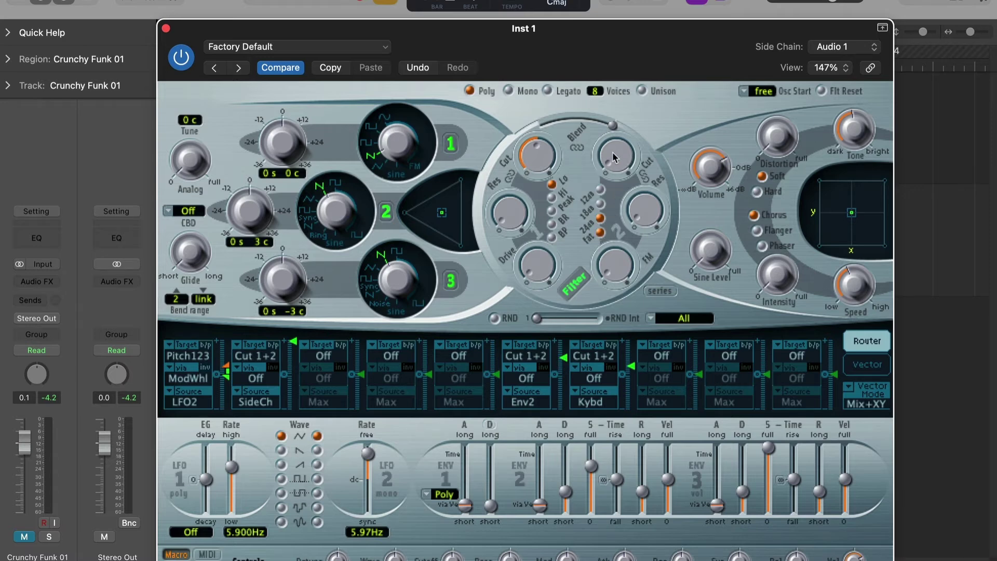
Step: Start playback and select the Inst 1 track
{"action": "key", "text": "space"}
{"action": "left_click_drag", "start_coordinate": [336, 22], "coordinate": [491, 54]}
{"action": "left_click", "coordinate": [293, 132]}
{"action": "left_click_drag", "start_coordinate": [577, 67], "coordinate": [419, 37]}
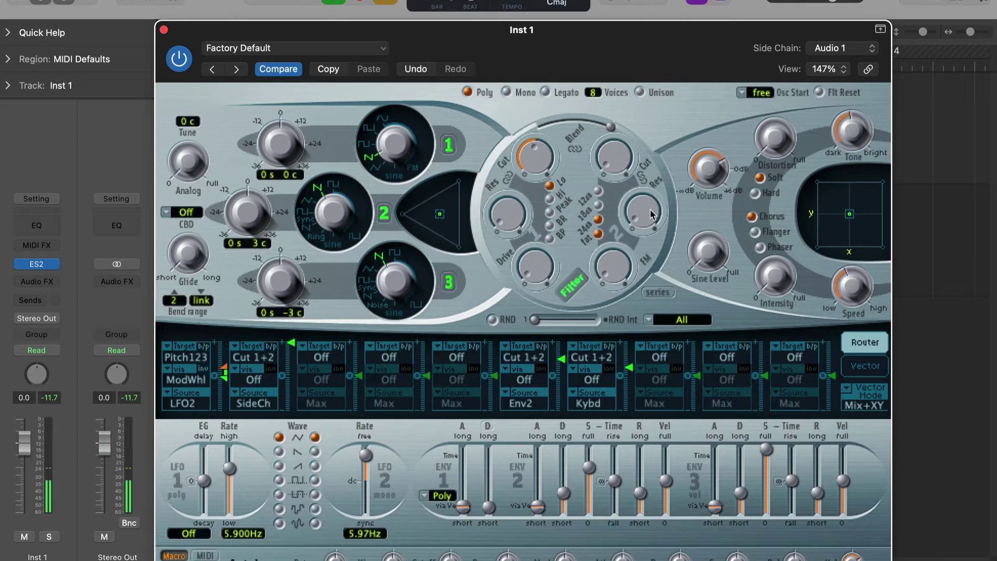
Step: Raise Filter 2's cutoff and set its resonance to about 0.21
{"action": "mouse_move", "coordinate": [612, 166]}
{"action": "left_mouse_down"}
{"action": "mouse_move", "coordinate": [611, 134]}
{"action": "mouse_move", "coordinate": [617, 148]}
{"action": "left_mouse_up"}
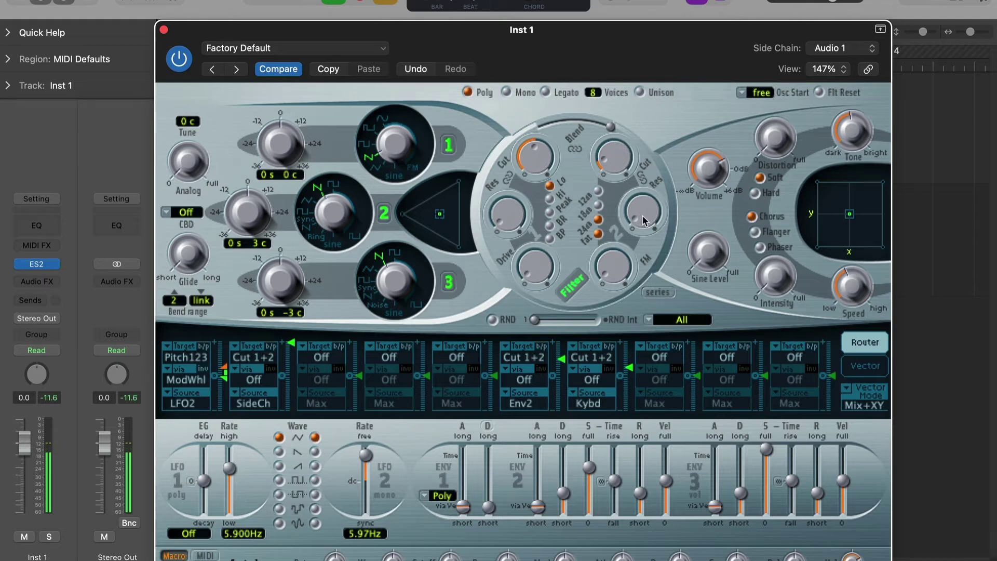
{"action": "left_click_drag", "start_coordinate": [643, 215], "coordinate": [649, 190]}
{"action": "left_click_drag", "start_coordinate": [595, 53], "coordinate": [597, 51]}
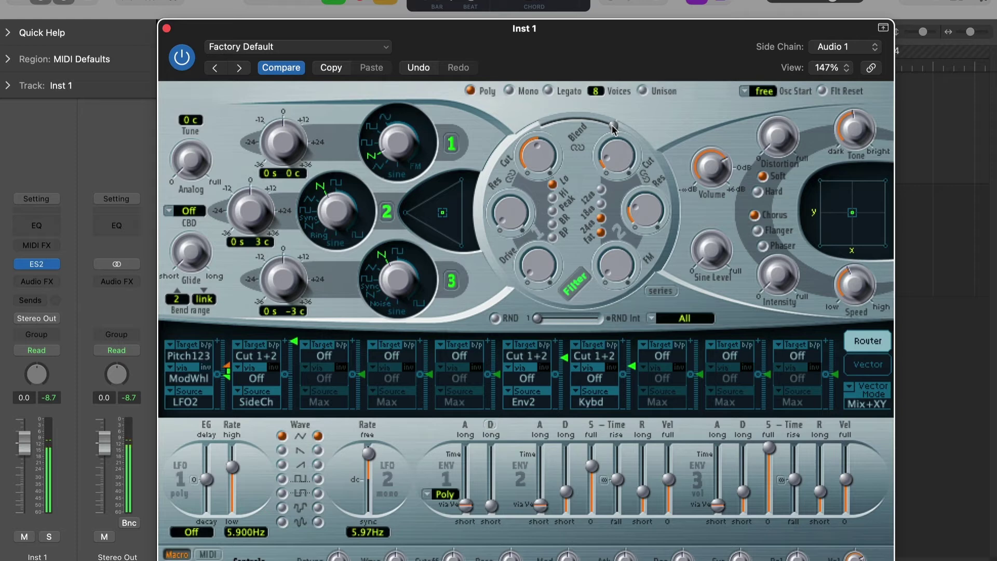
Step: Blend fully to Filter 1, switch it to highpass, and raise its resonance to about 0.65
{"action": "left_click_drag", "start_coordinate": [613, 128], "coordinate": [554, 201]}
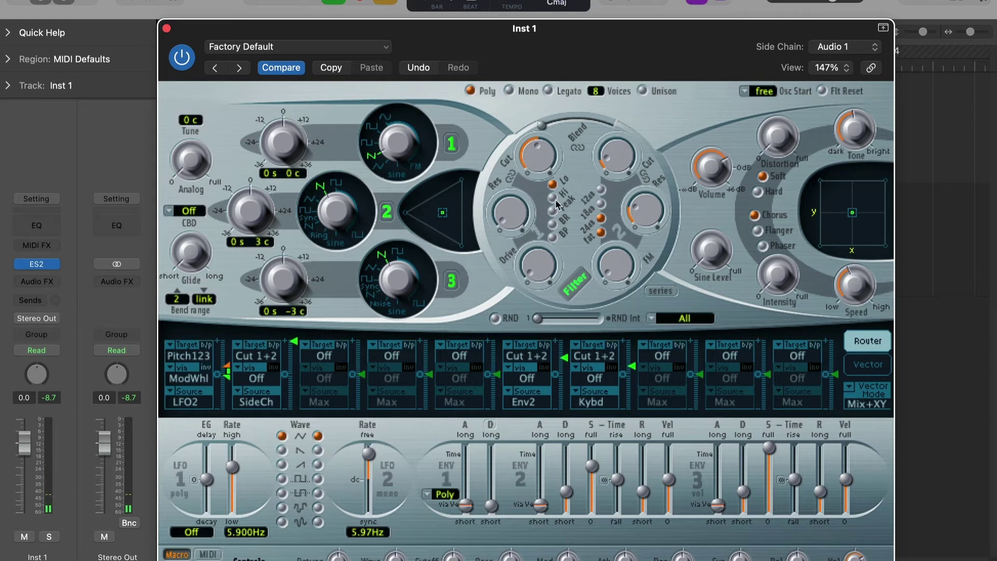
{"action": "left_click", "coordinate": [553, 198]}
{"action": "mouse_move", "coordinate": [510, 217]}
{"action": "left_click_drag", "start_coordinate": [520, 202], "coordinate": [551, 170]}
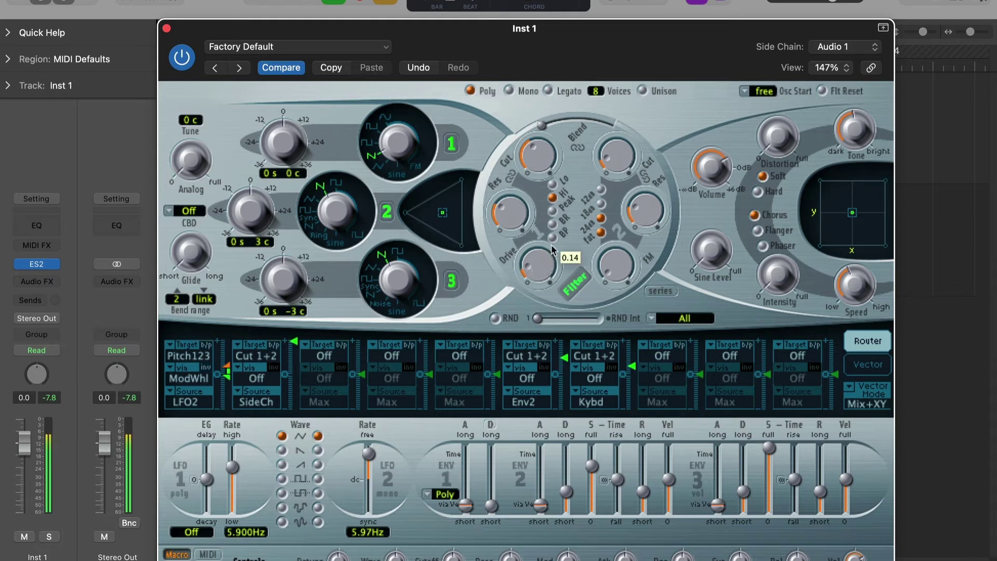
Step: Centre the filter blend, switch the filters to parallel, and lower Filter 1's cutoff to about 0.45
{"action": "left_click_drag", "start_coordinate": [544, 124], "coordinate": [576, 119]}
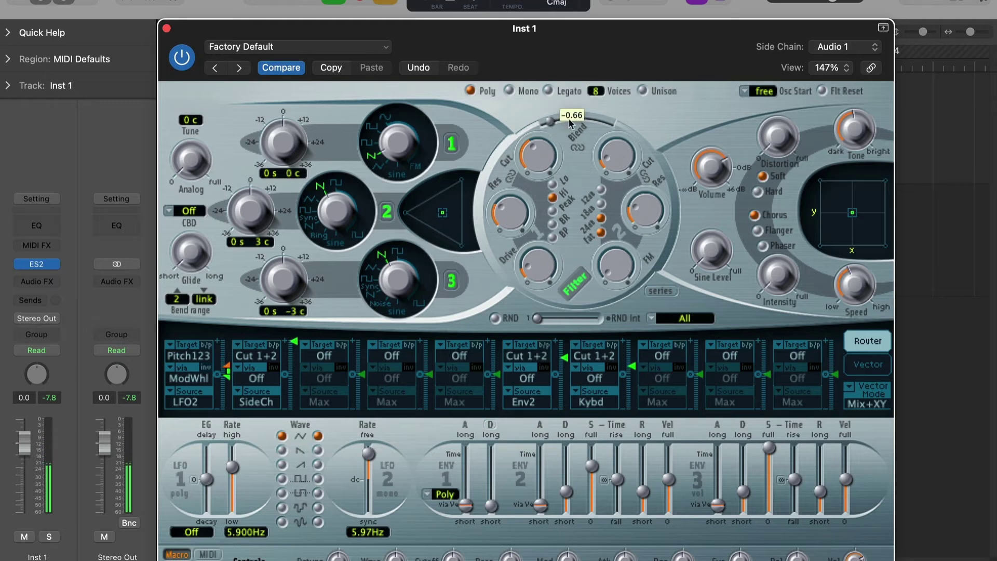
{"action": "left_click", "coordinate": [659, 291]}
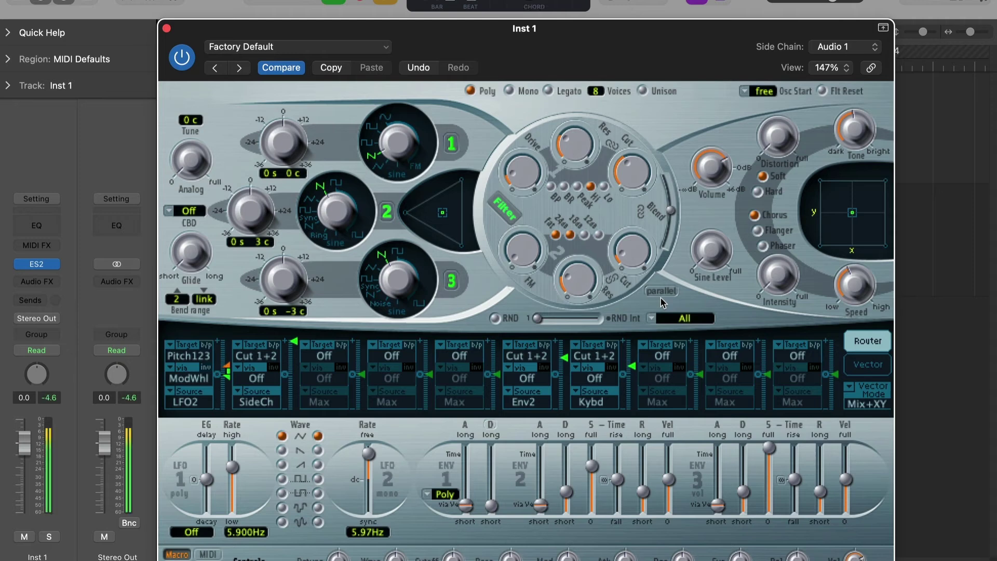
{"action": "mouse_move", "coordinate": [630, 173]}
{"action": "left_click_drag", "start_coordinate": [639, 138], "coordinate": [644, 165]}
{"action": "left_click_drag", "start_coordinate": [671, 214], "coordinate": [667, 217]}
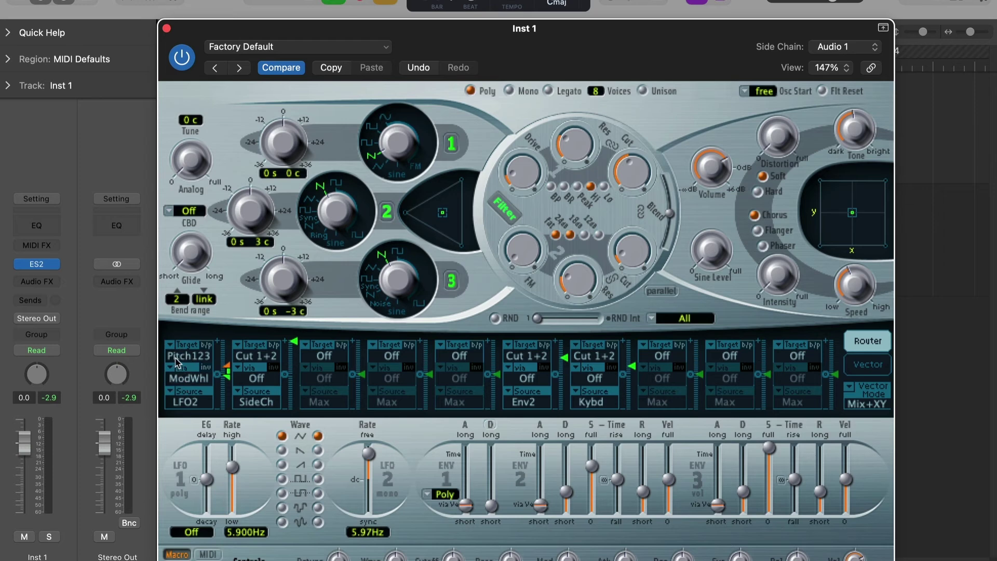
Step: Set router slot 1's source to SideCh and its Via to Off
{"action": "left_click", "coordinate": [179, 403]}
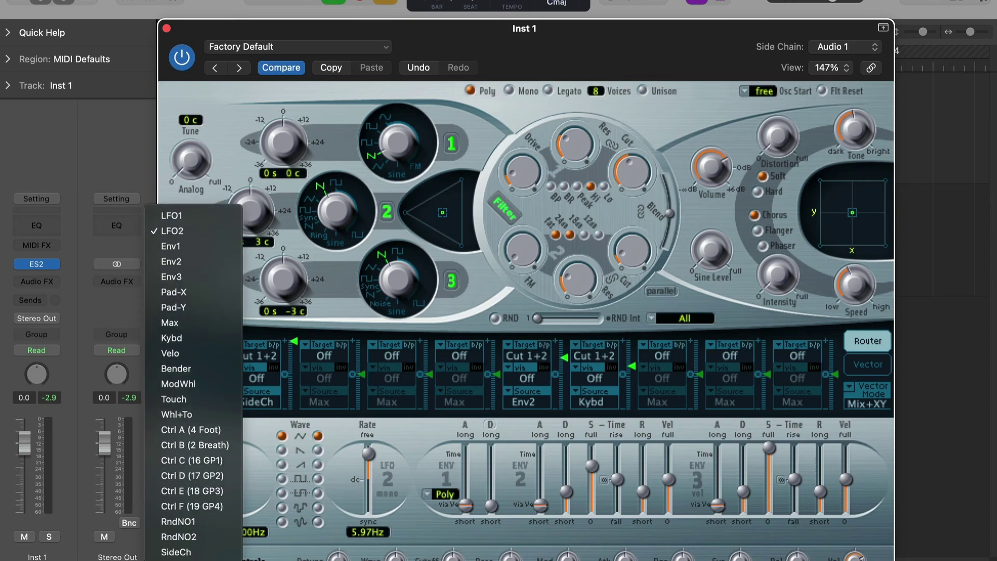
{"action": "left_click", "coordinate": [198, 509]}
{"action": "left_click", "coordinate": [190, 377]}
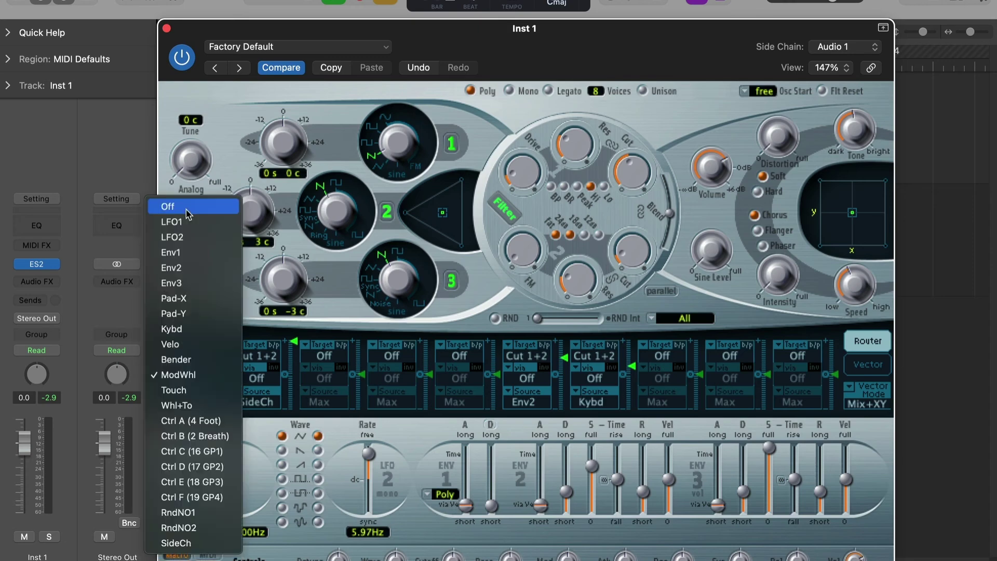
{"action": "left_click", "coordinate": [186, 207]}
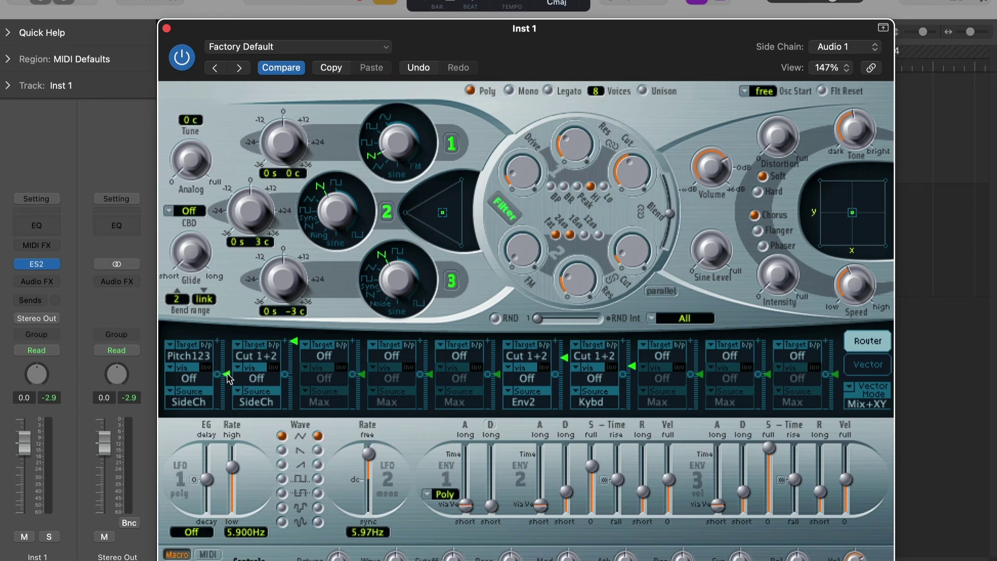
Step: Start playback and raise slot 1's intensity to about 0.32
{"action": "left_click", "coordinate": [333, 3]}
{"action": "left_click_drag", "start_coordinate": [227, 374], "coordinate": [233, 350]}
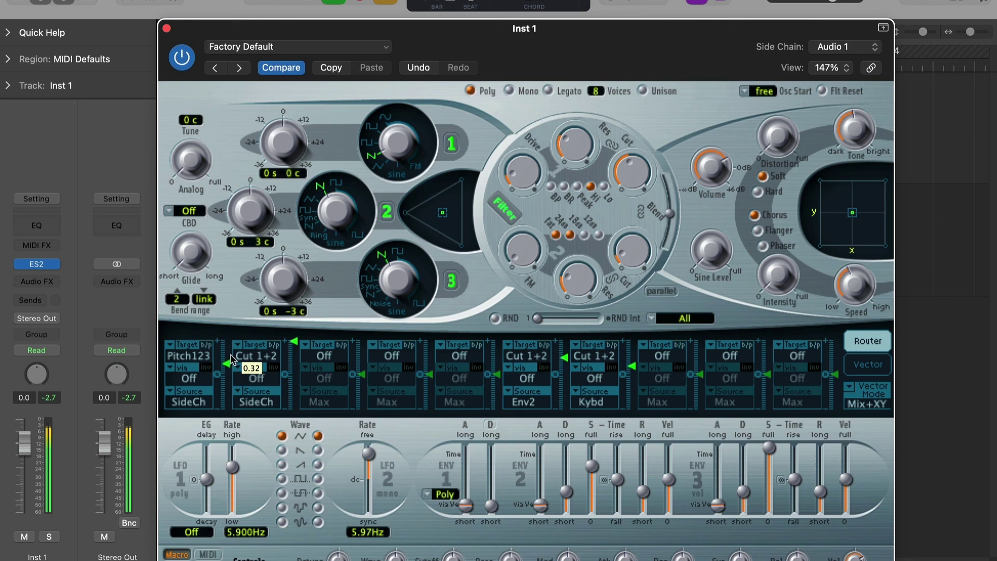
{"action": "left_click_drag", "start_coordinate": [231, 358], "coordinate": [231, 360]}
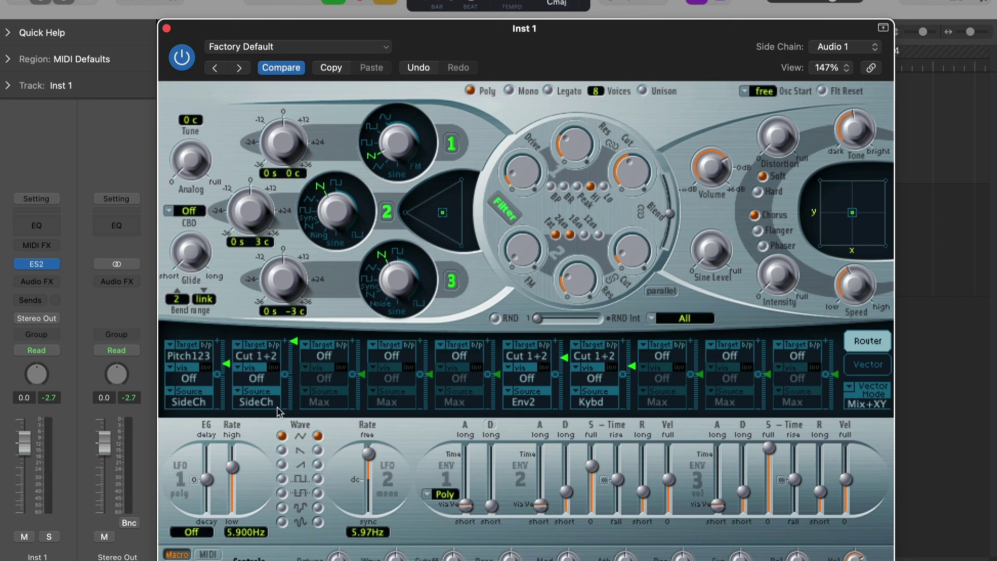